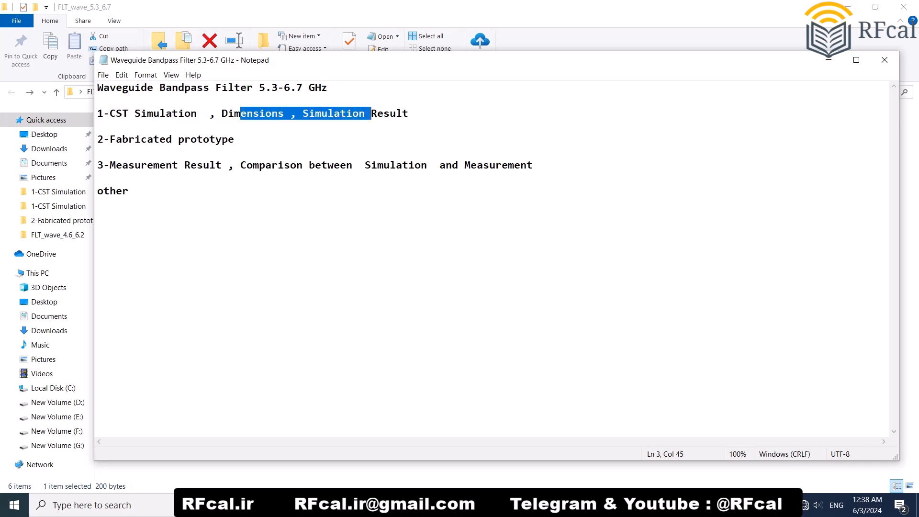
- Review the fabricated prototype and measurement comparison entries in the filter notes, and minimize the notes window
{"action": "left_click_drag", "start_coordinate": [141, 139], "coordinate": [234, 139]}
{"action": "left_click_drag", "start_coordinate": [128, 165], "coordinate": [502, 165]}
{"action": "left_click", "coordinate": [98, 151]}
{"action": "left_click", "coordinate": [446, 165]}
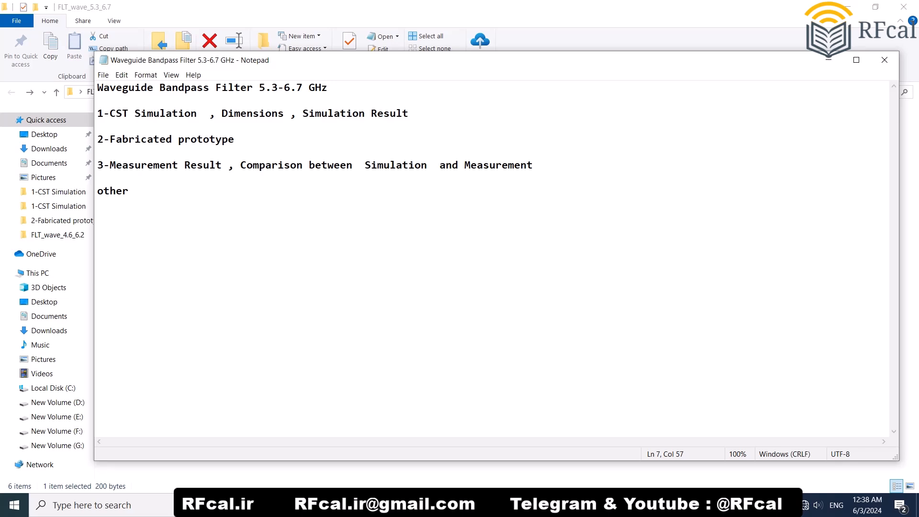
{"action": "left_click", "coordinate": [829, 60]}
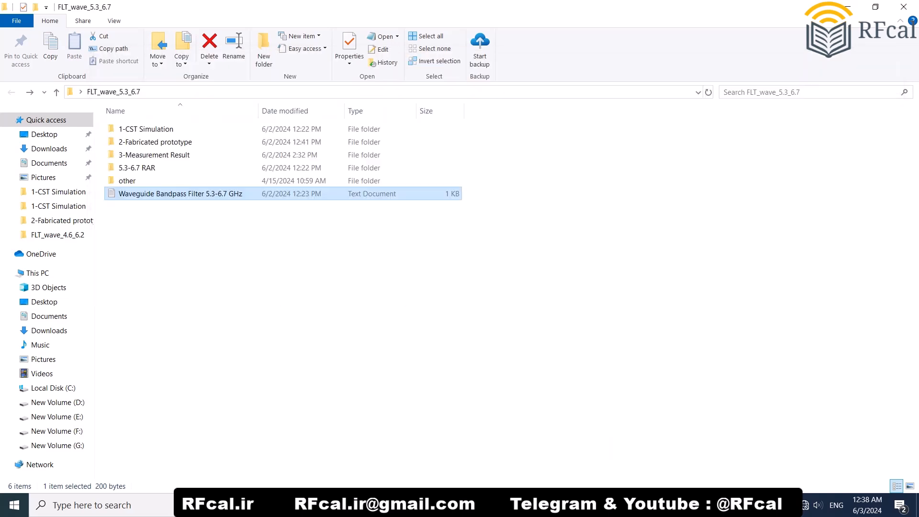
- Open the FLT_Wave_5.3-6.7_built project from the 1-CST Simulation folder in CST Studio Suite
{"action": "double_click", "coordinate": [146, 129]}
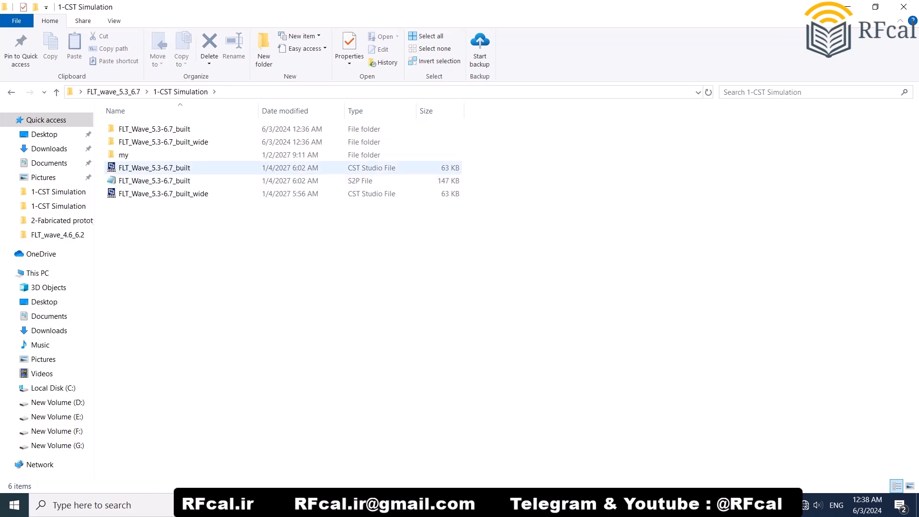
{"action": "double_click", "coordinate": [173, 167]}
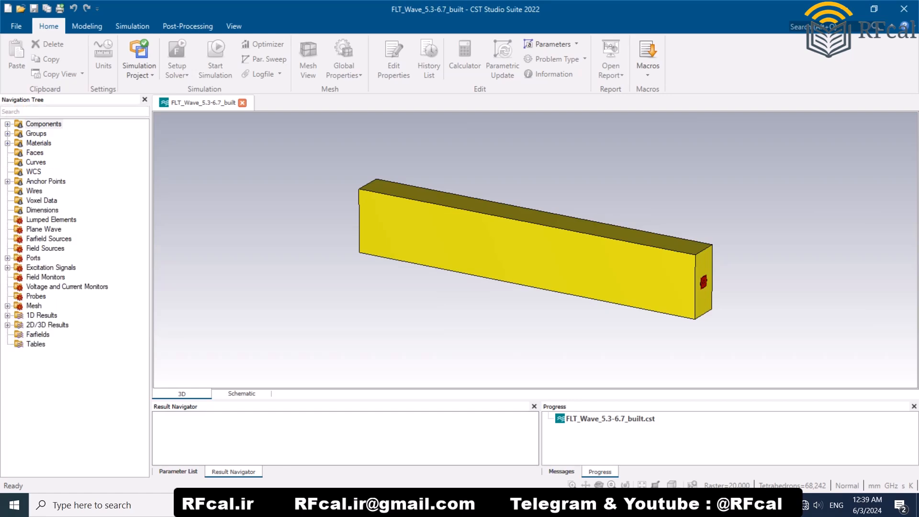
- Add a distance dimension to the long lower edge of the waveguide filter's side face
{"action": "left_click_drag", "start_coordinate": [498, 249], "coordinate": [559, 206]}
{"action": "scroll", "coordinate": [550, 182], "scroll_direction": "up", "scroll_amount": 3}
{"action": "left_click", "coordinate": [234, 26]}
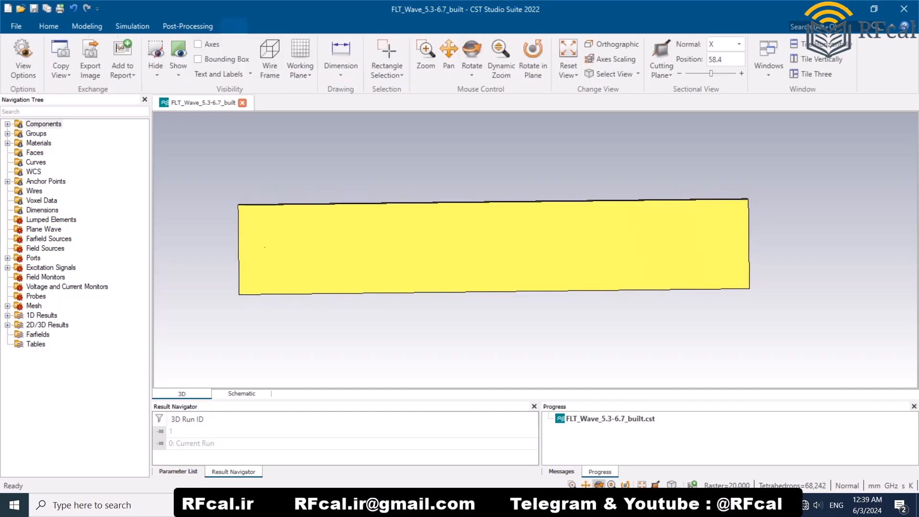
{"action": "left_click", "coordinate": [341, 54]}
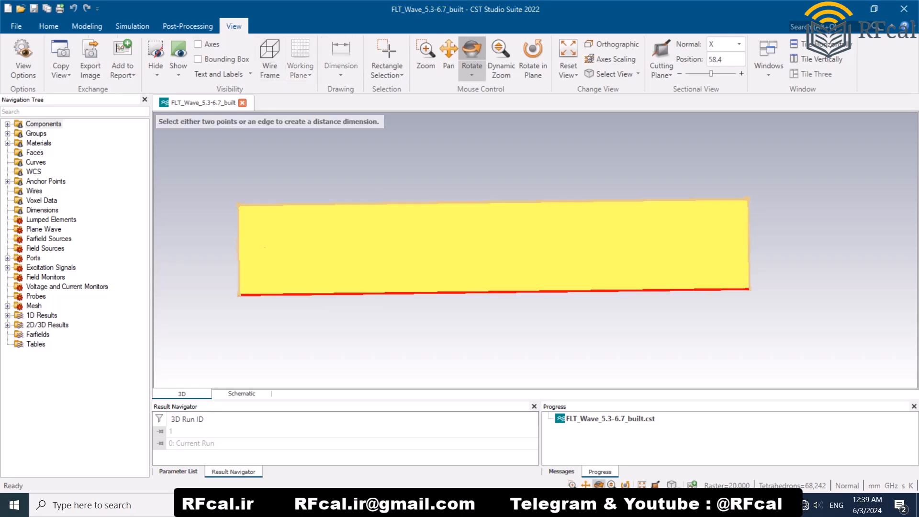
{"action": "double_click", "coordinate": [494, 293]}
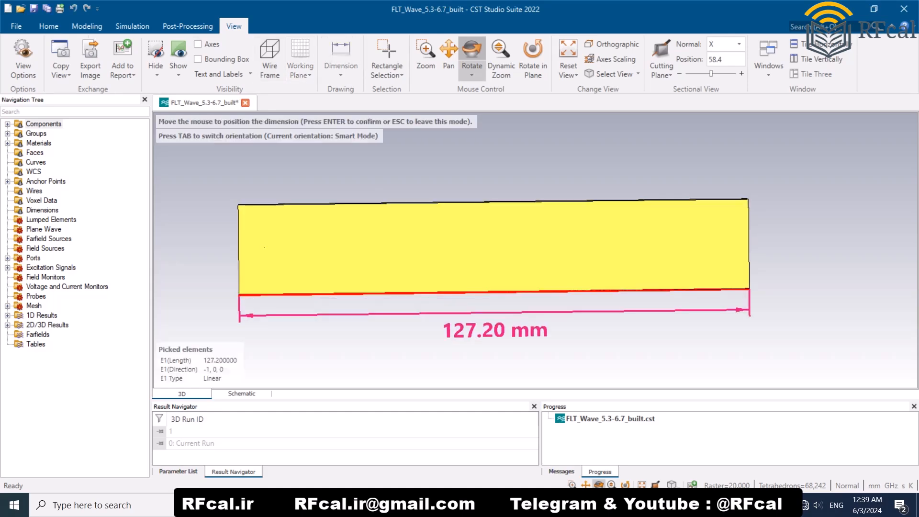
{"action": "key", "text": "Return"}
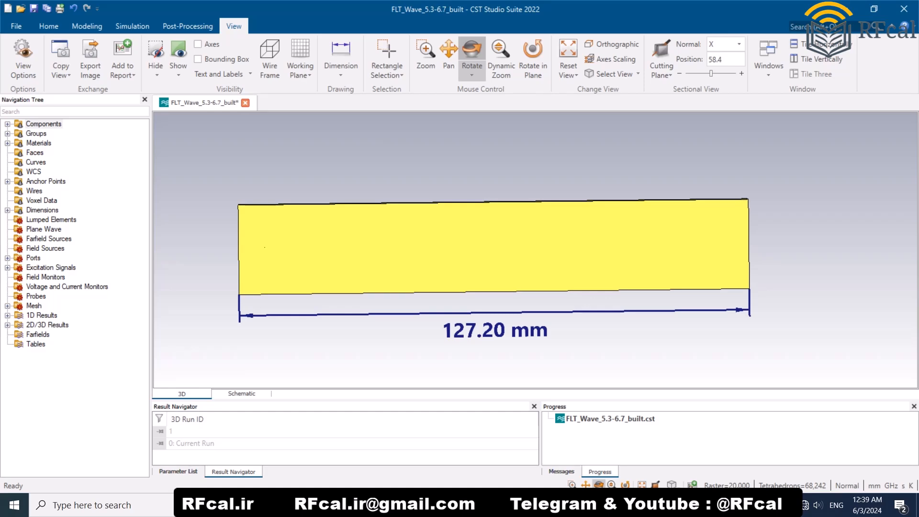
- Add a distance dimension to the vertical edge of the filter's port end face, placed outside the body
{"action": "left_click_drag", "start_coordinate": [565, 249], "coordinate": [423, 244]}
{"action": "scroll", "coordinate": [460, 230], "scroll_direction": "down", "scroll_amount": 3}
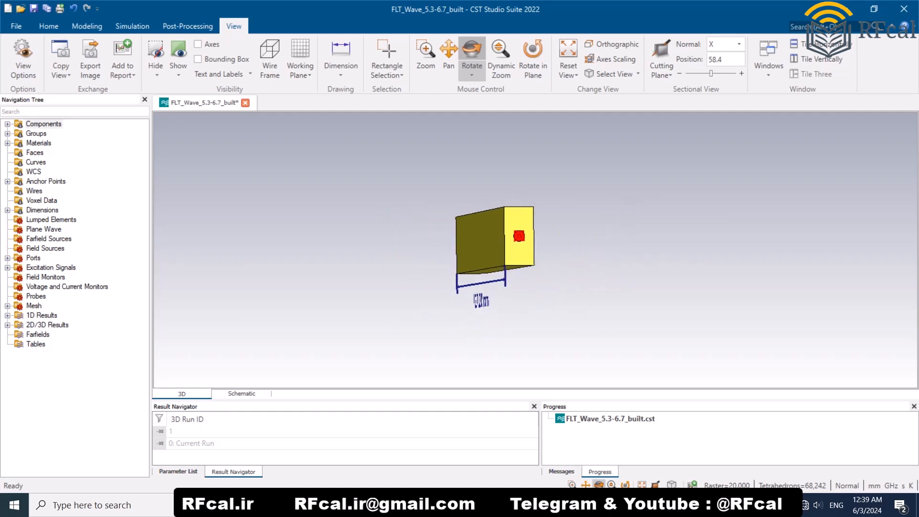
{"action": "scroll", "coordinate": [504, 302], "scroll_direction": "up", "scroll_amount": 3}
{"action": "left_click_drag", "start_coordinate": [521, 220], "coordinate": [490, 221]}
{"action": "scroll", "coordinate": [547, 185], "scroll_direction": "up", "scroll_amount": 3}
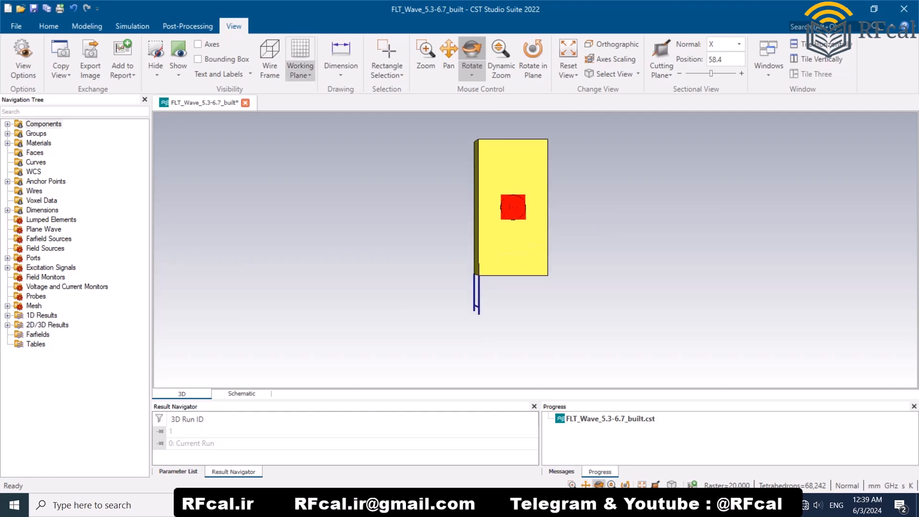
{"action": "left_click", "coordinate": [341, 55]}
{"action": "double_click", "coordinate": [549, 207]}
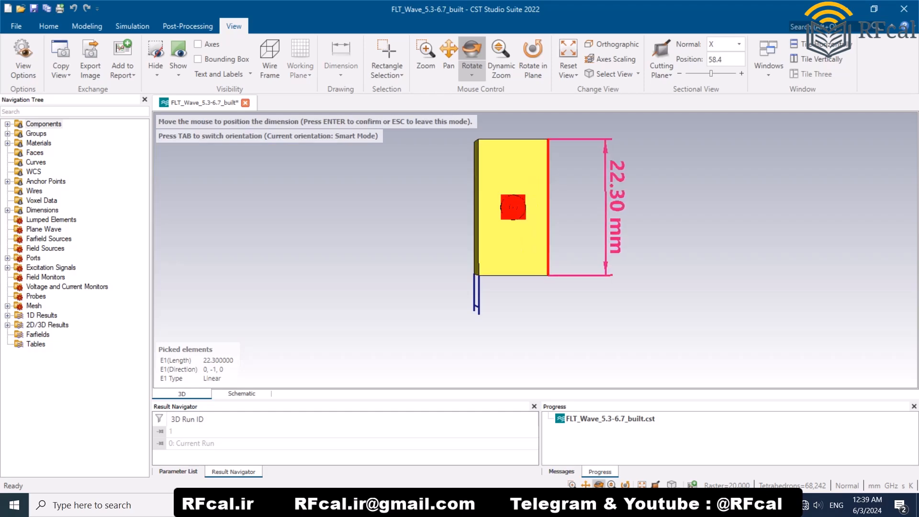
{"action": "key", "text": "Return"}
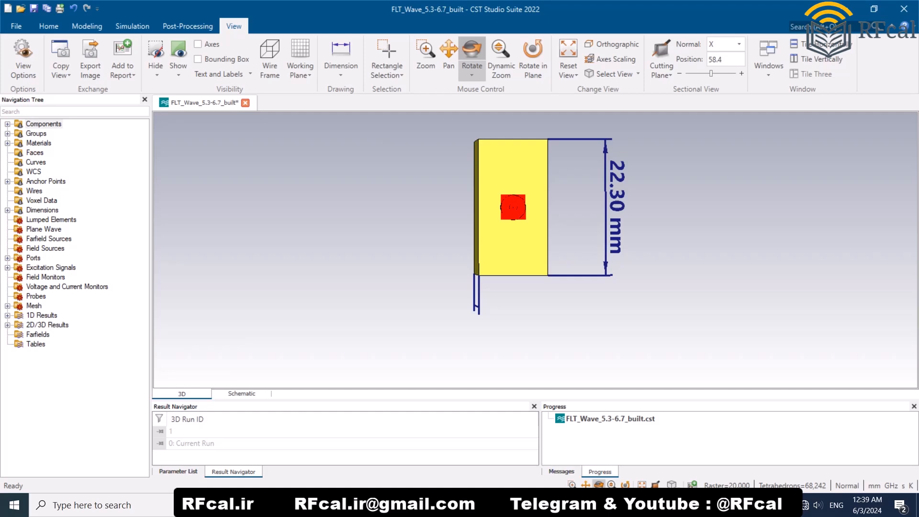
- Add a distance dimension to the lower short edge of the port end face, placed below the body
{"action": "left_click", "coordinate": [340, 50]}
{"action": "left_click", "coordinate": [509, 236]}
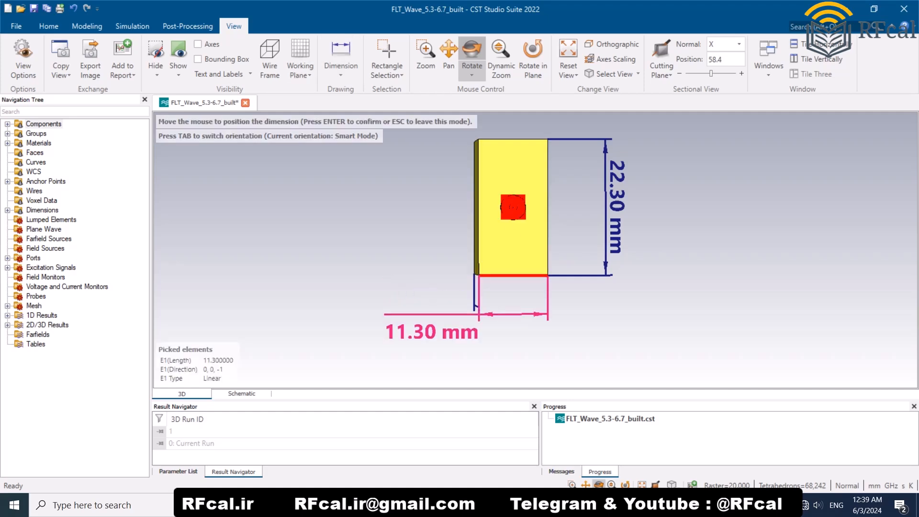
{"action": "key", "text": "Return"}
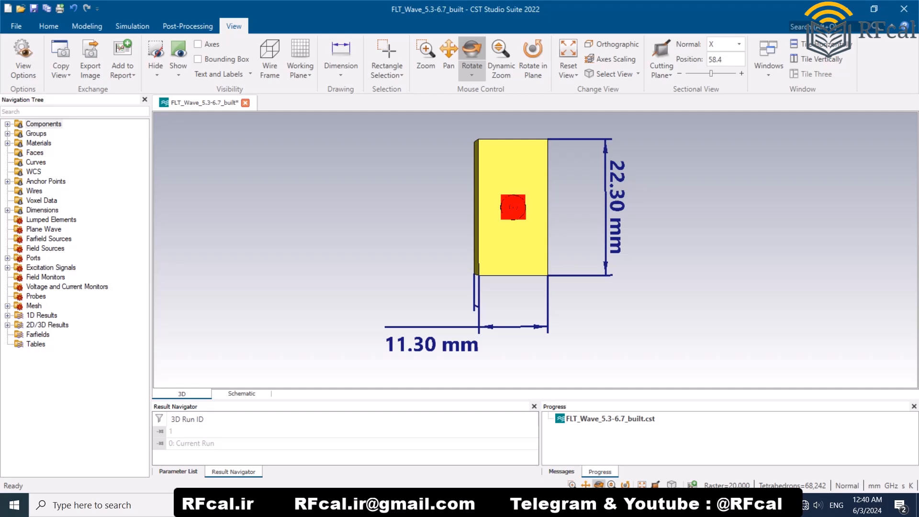
- Display the S-Parameters magnitude plot from the project's 1D results
{"action": "left_click_drag", "start_coordinate": [498, 250], "coordinate": [631, 254]}
{"action": "scroll", "coordinate": [615, 253], "scroll_direction": "down", "scroll_amount": 3}
{"action": "scroll", "coordinate": [504, 226], "scroll_direction": "up", "scroll_amount": 1}
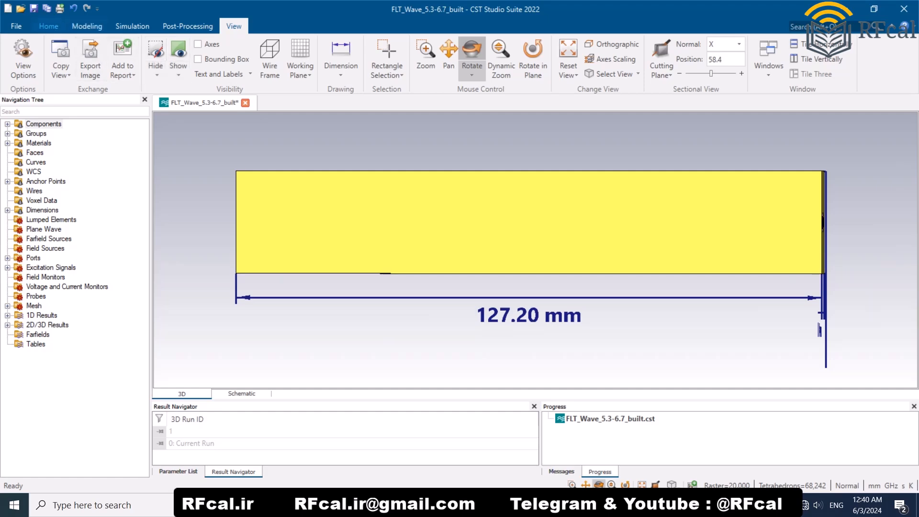
{"action": "left_click", "coordinate": [49, 26]}
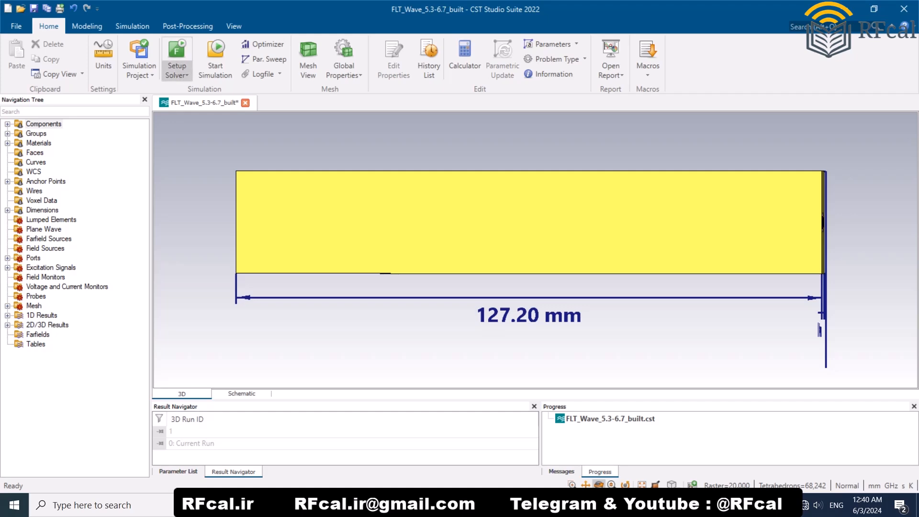
{"action": "left_click", "coordinate": [7, 315]}
{"action": "left_click", "coordinate": [57, 325]}
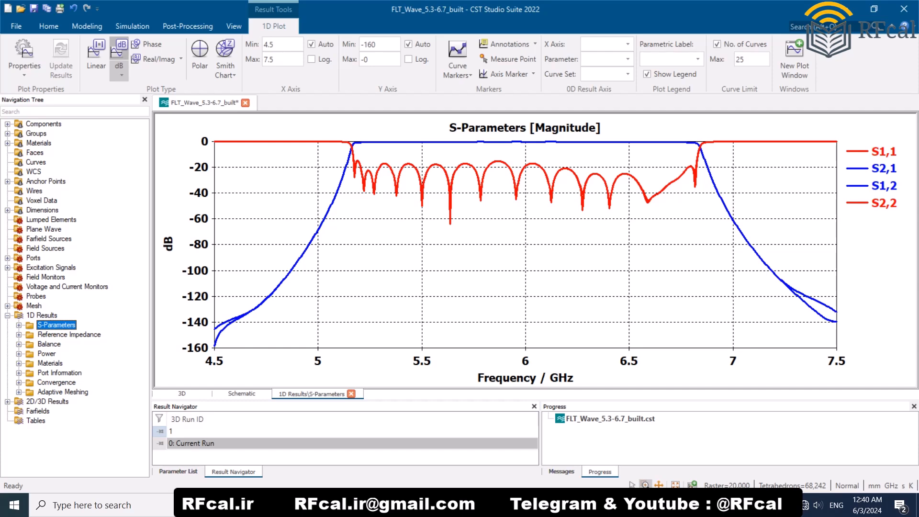
- Examine the S1,1 and S2,2 return loss lobes across the filter's passband
{"action": "left_click_drag", "start_coordinate": [719, 155], "coordinate": [335, 168]}
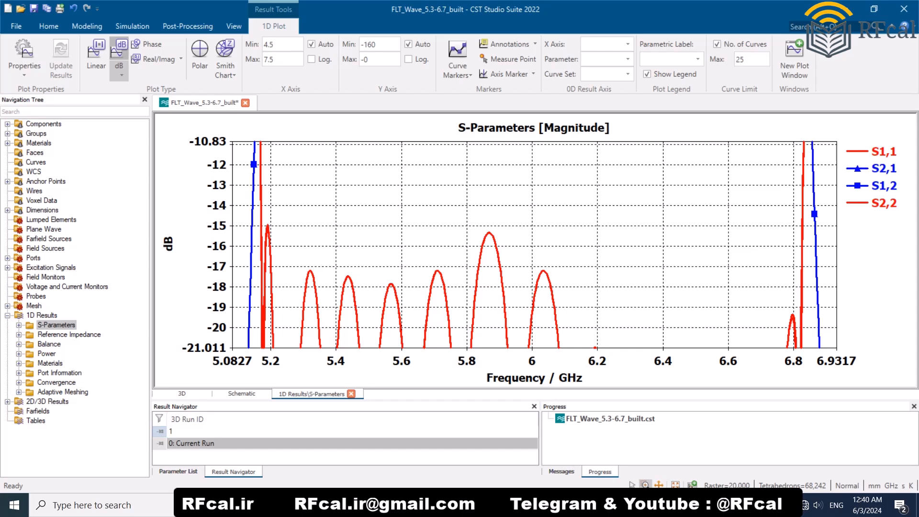
{"action": "scroll", "coordinate": [626, 224], "scroll_direction": "down", "scroll_amount": 16}
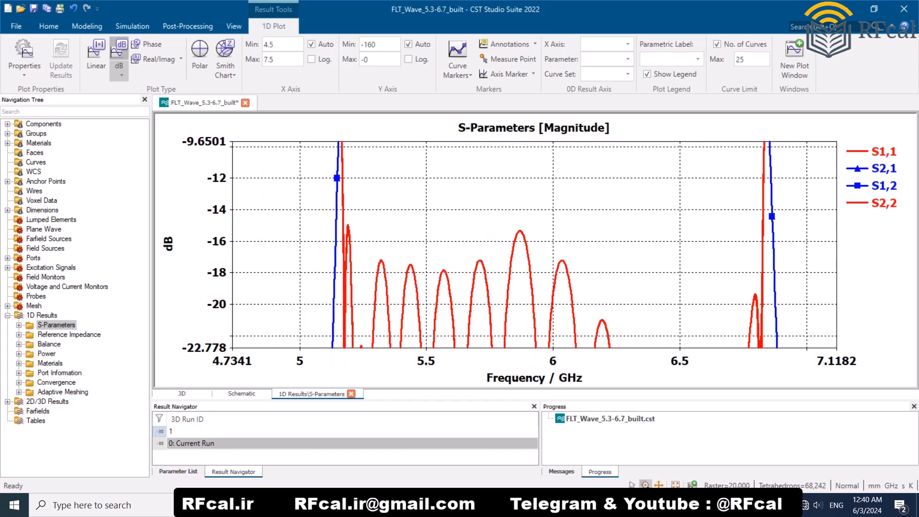
{"action": "scroll", "coordinate": [627, 224], "scroll_direction": "down", "scroll_amount": 8}
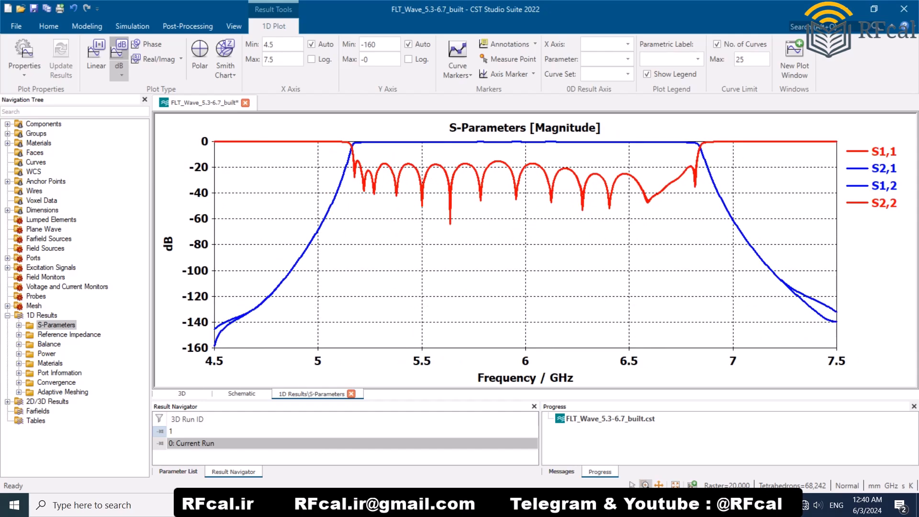
- Examine the S2,1 insertion loss across the passband and close up at its lower and upper band edges
{"action": "left_click_drag", "start_coordinate": [713, 135], "coordinate": [343, 145]}
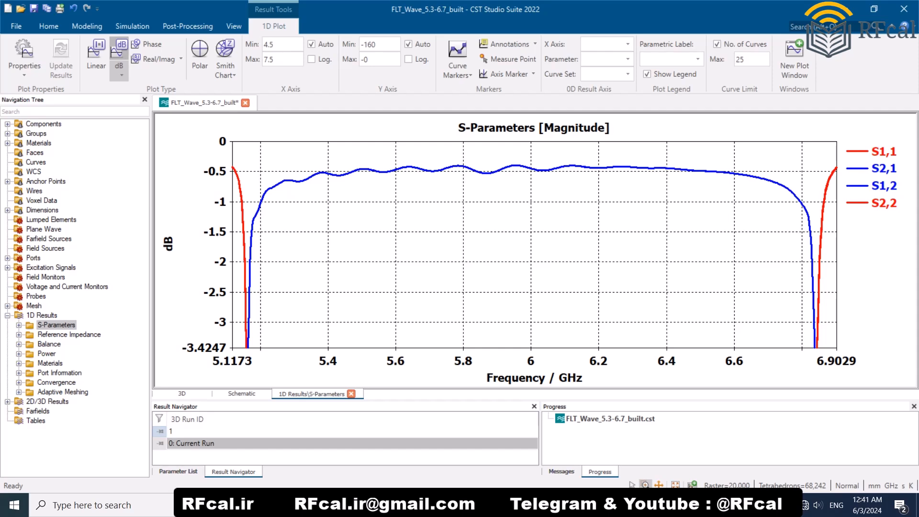
{"action": "scroll", "coordinate": [535, 245], "scroll_direction": "down", "scroll_amount": 3}
{"action": "left_click_drag", "start_coordinate": [432, 147], "coordinate": [341, 207]}
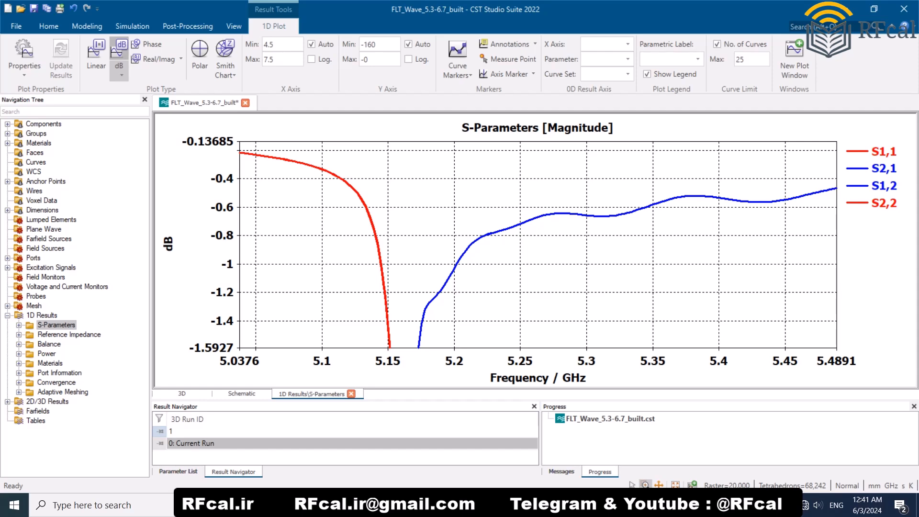
{"action": "scroll", "coordinate": [451, 227], "scroll_direction": "down", "scroll_amount": 17}
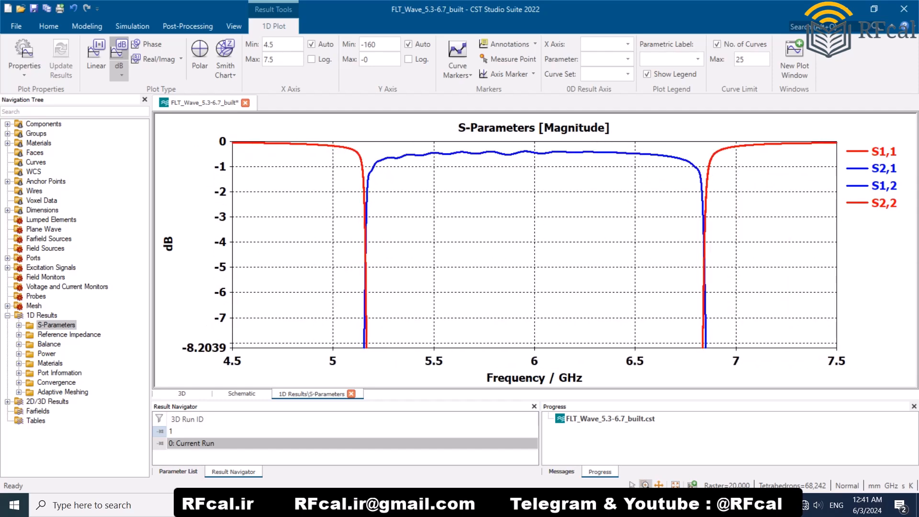
{"action": "left_click_drag", "start_coordinate": [680, 147], "coordinate": [718, 192]}
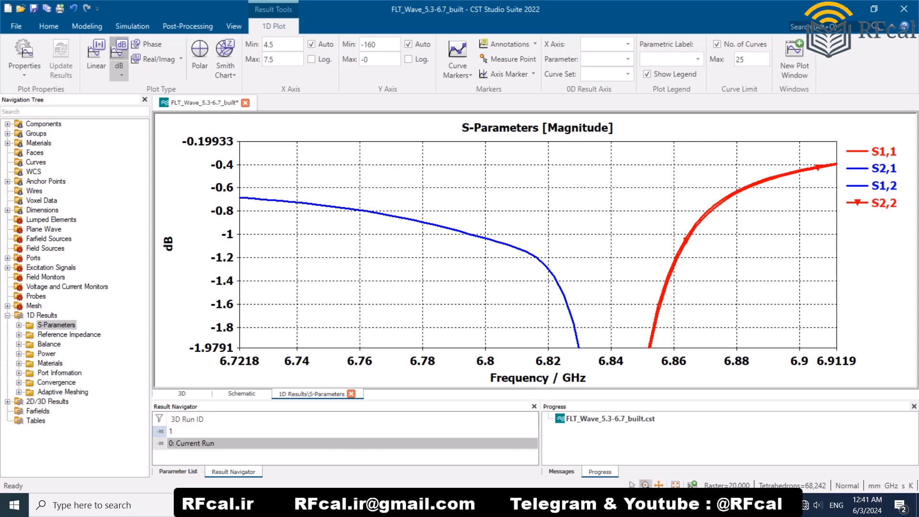
{"action": "scroll", "coordinate": [633, 205], "scroll_direction": "down", "scroll_amount": 2}
{"action": "scroll", "coordinate": [628, 148], "scroll_direction": "down", "scroll_amount": 6}
{"action": "left_click_drag", "start_coordinate": [382, 149], "coordinate": [698, 275]}
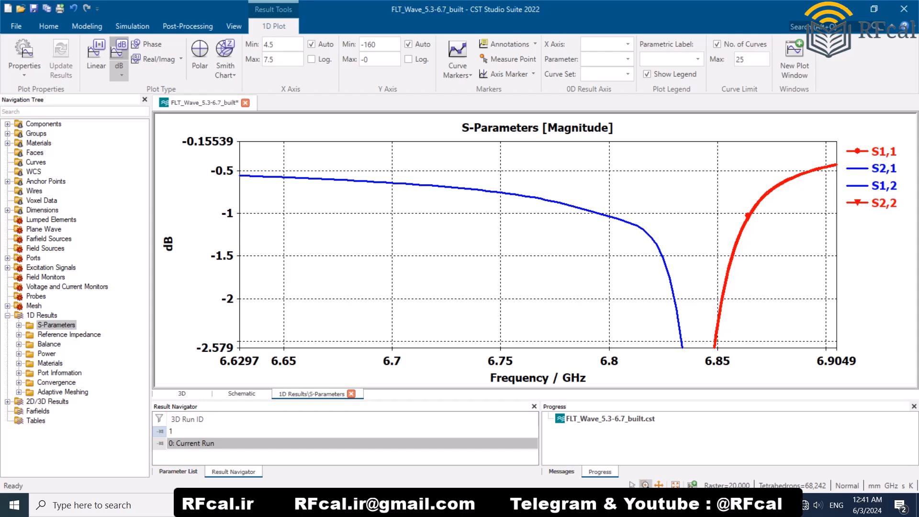
{"action": "scroll", "coordinate": [591, 209], "scroll_direction": "down", "scroll_amount": 10}
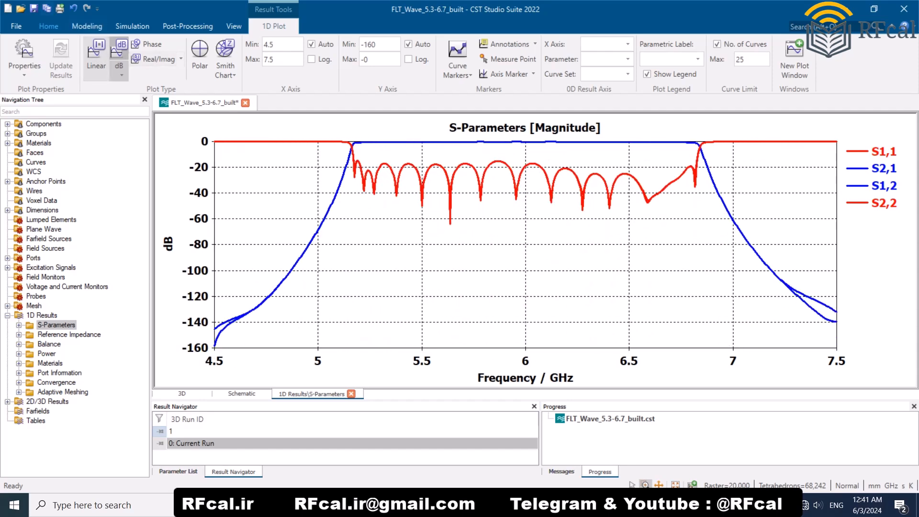
- Save the dimensioned filter project, and open the FLT_Wave_5.3-6.7_built_wide project from the 1-CST Simulation folder
{"action": "key", "text": "ctrl+s"}
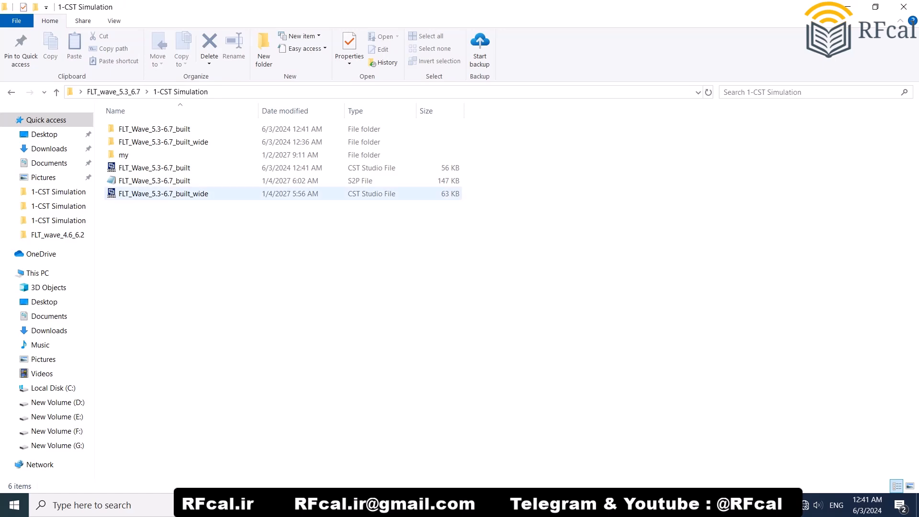
{"action": "double_click", "coordinate": [164, 194]}
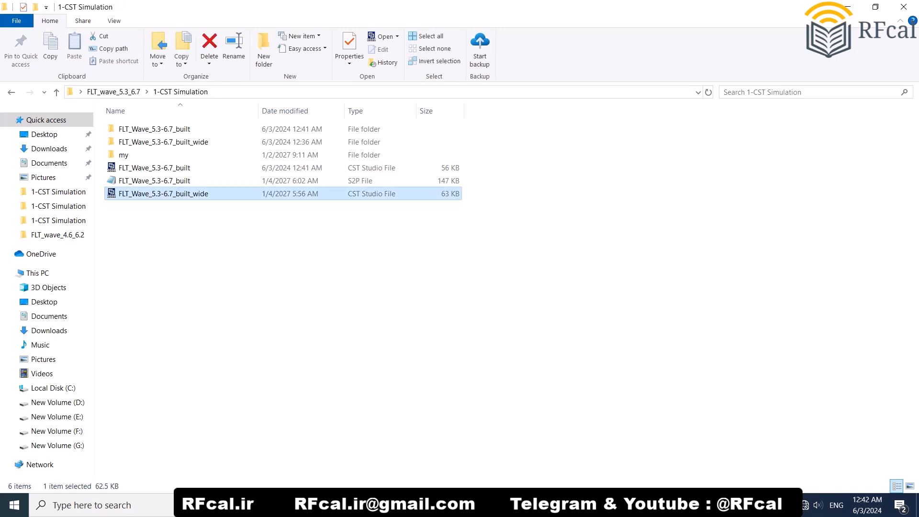